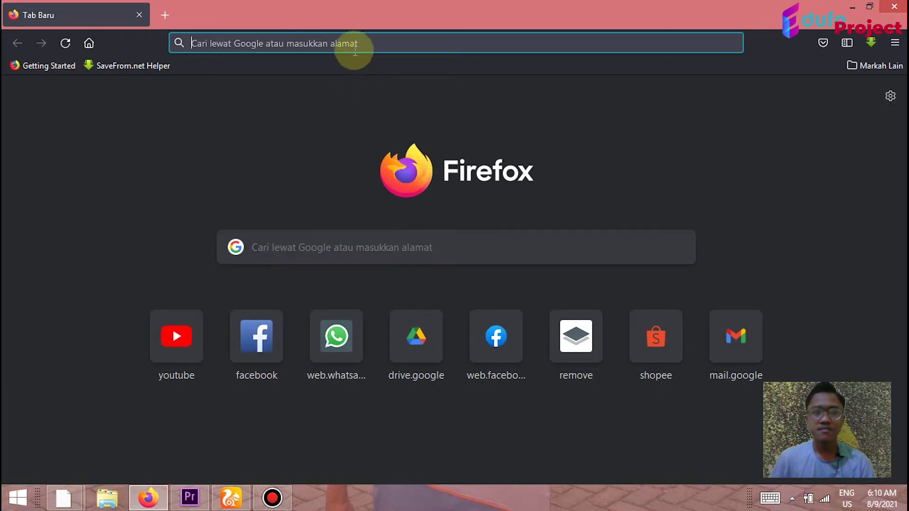
left_click(359, 44)
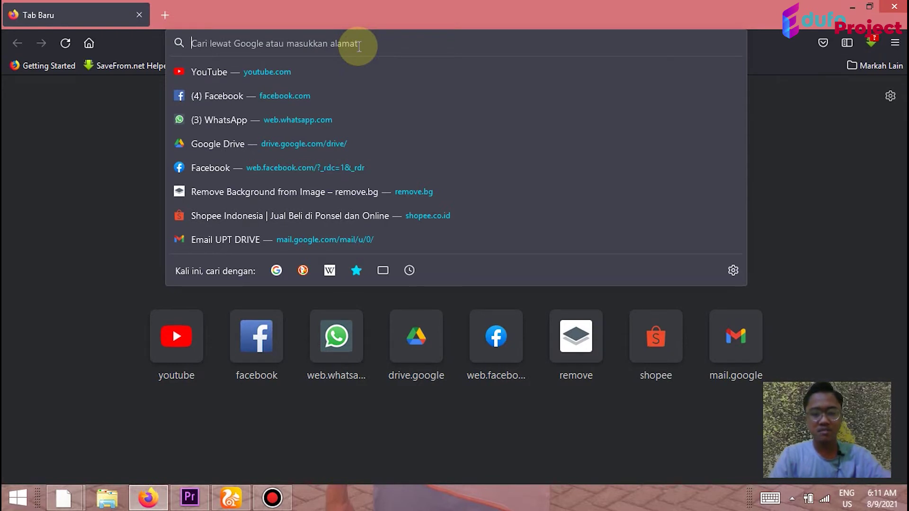
type("www.")
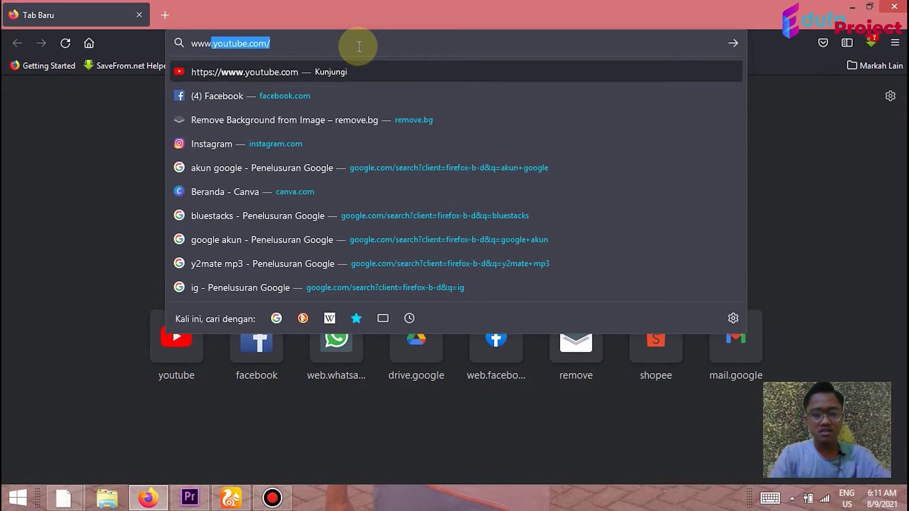
type("b")
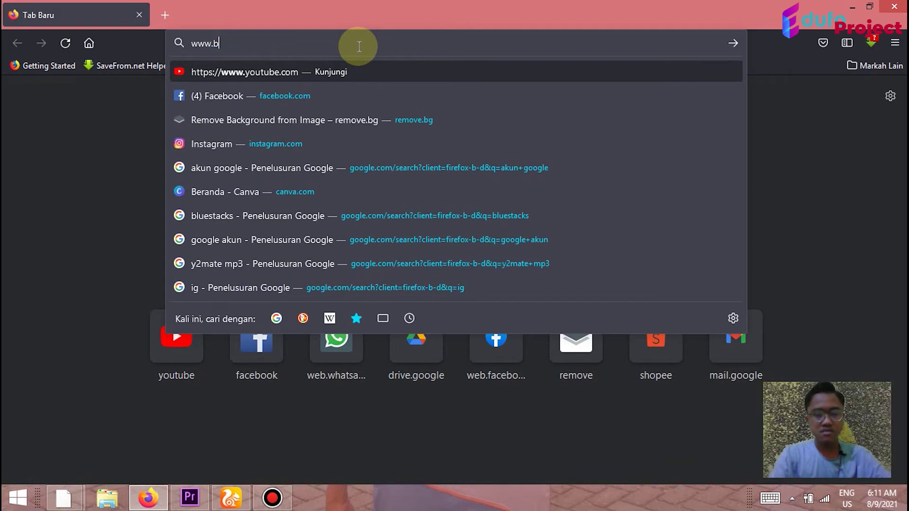
type("andicam.com")
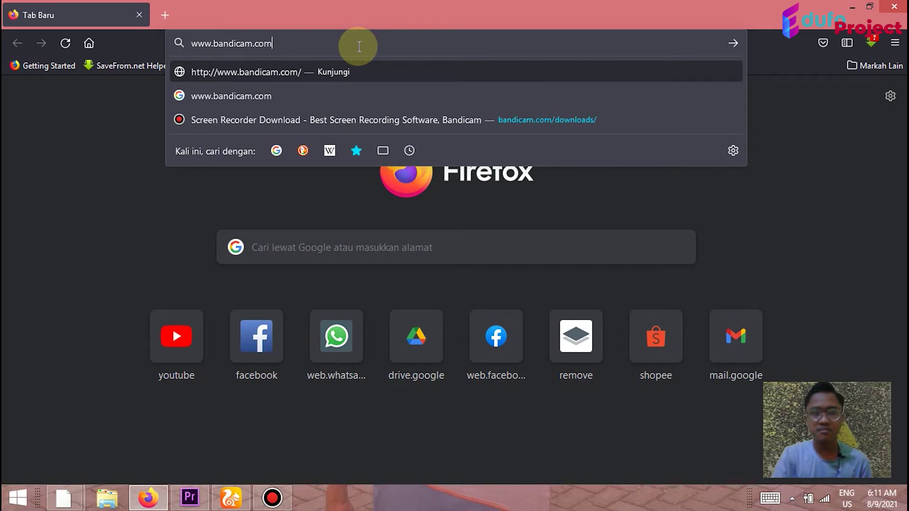
key("Return")
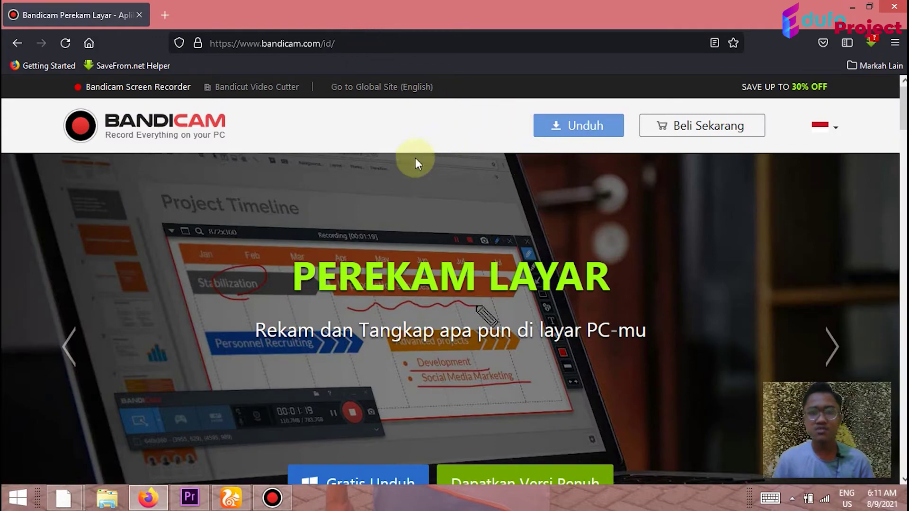
Download the Bandicam installer bdcamsetup.exe, save the file and check it in the browser's download list.
scroll(395, 197, "down", 4)
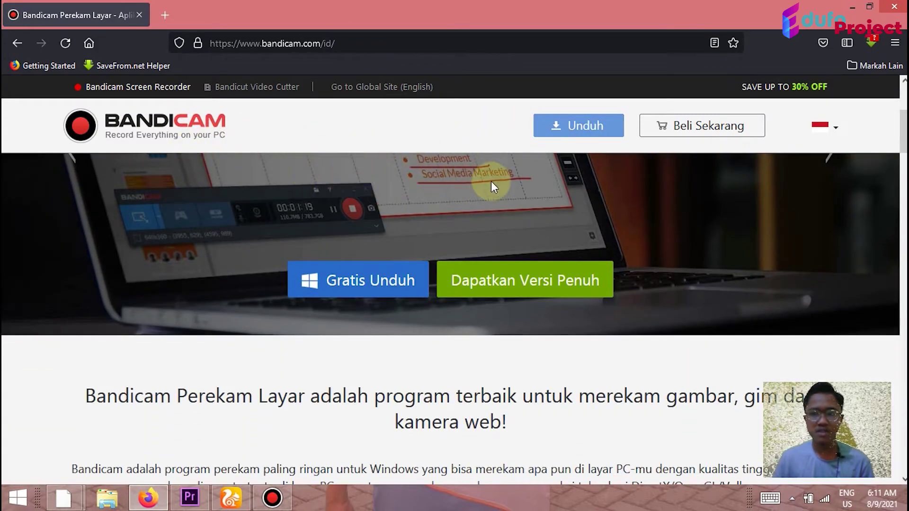
scroll(490, 172, "up", 4)
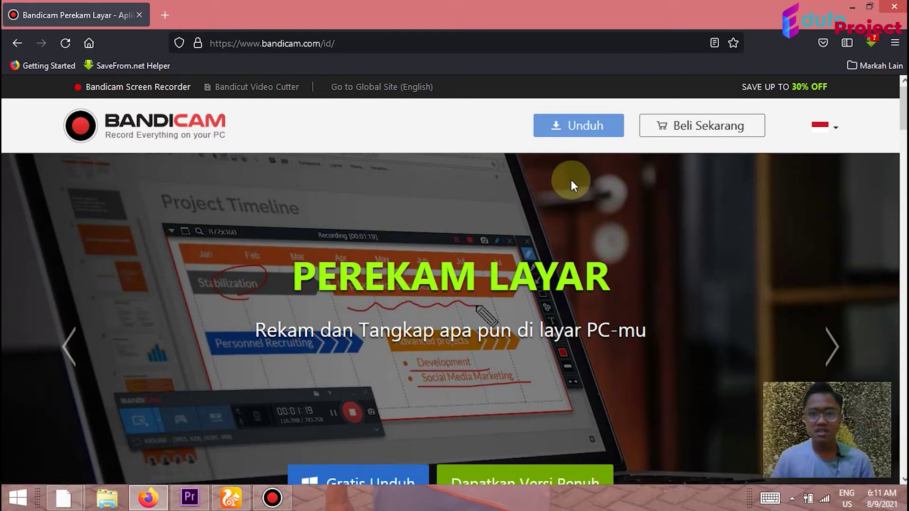
scroll(581, 185, "down", 1)
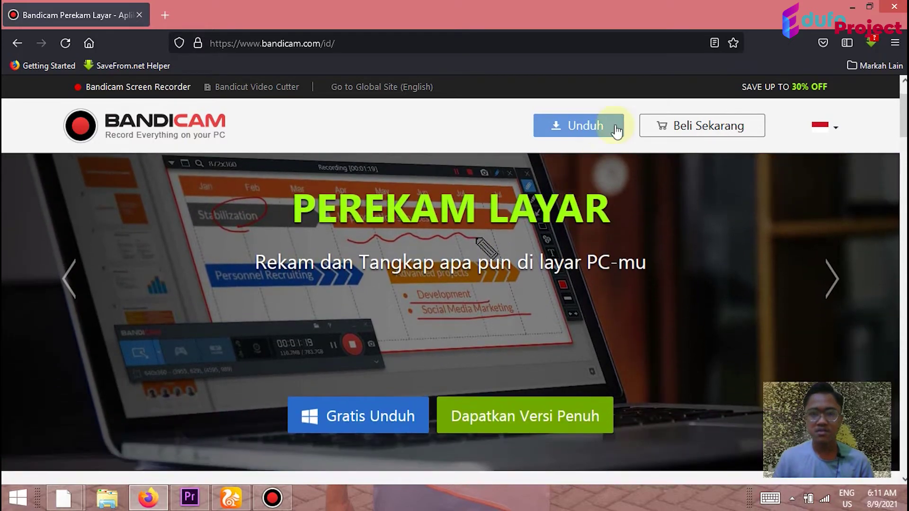
left_click(566, 127)
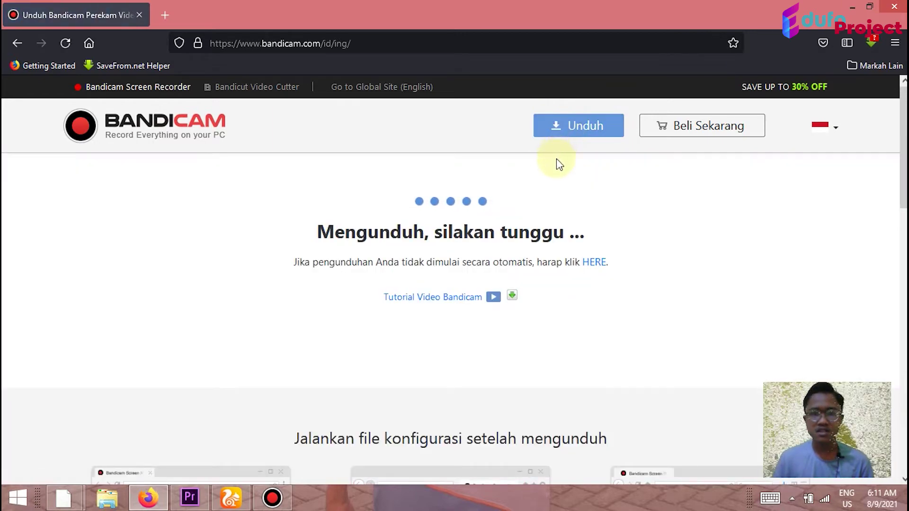
scroll(557, 161, "down", 3)
scroll(560, 164, "up", 3)
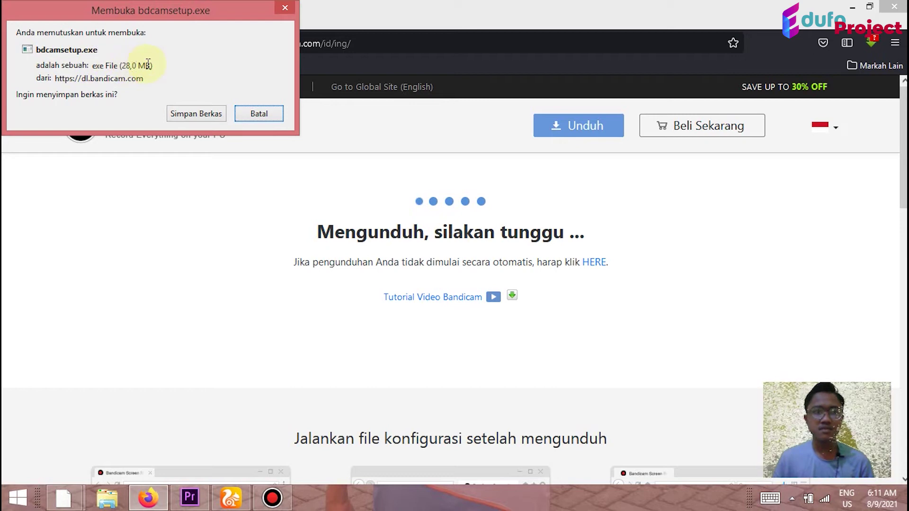
left_click(193, 118)
left_click(831, 41)
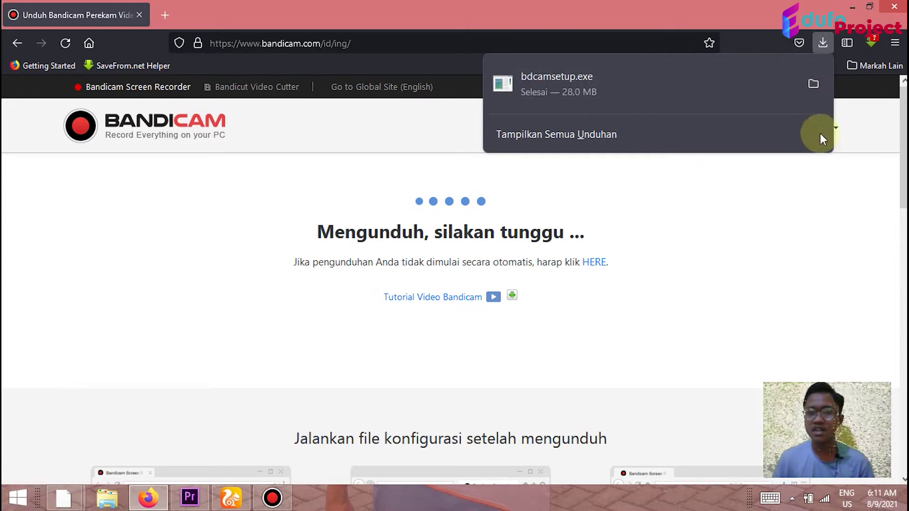
left_click(823, 187)
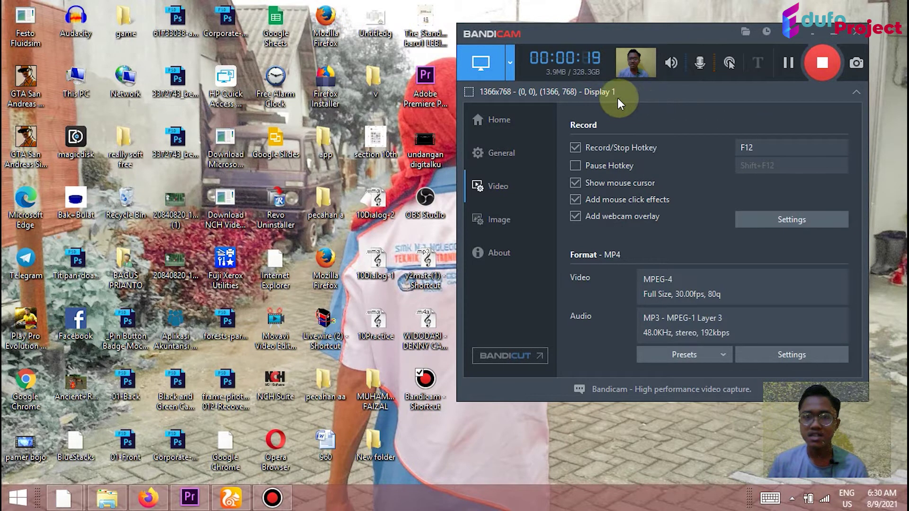
Review Bandicam's recording area modes, including the rectangle sizes and the full-screen display options.
left_click(508, 60)
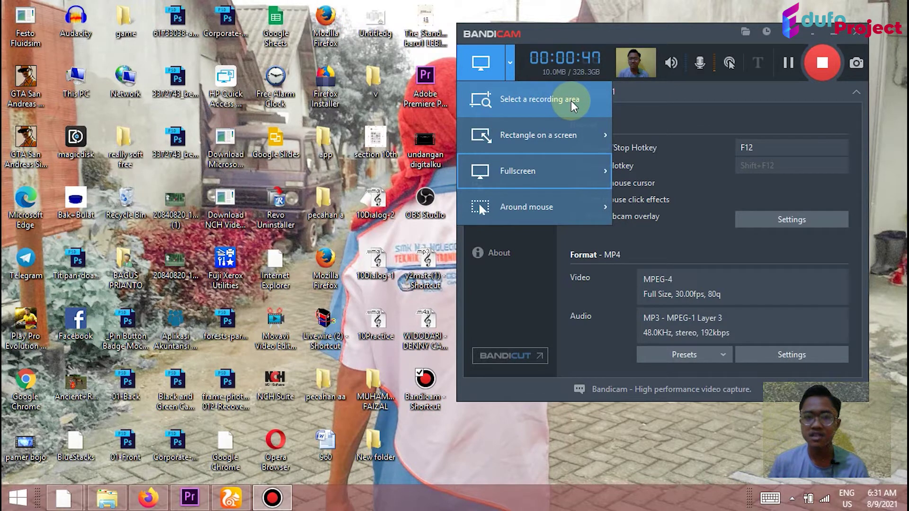
mouse_move(575, 130)
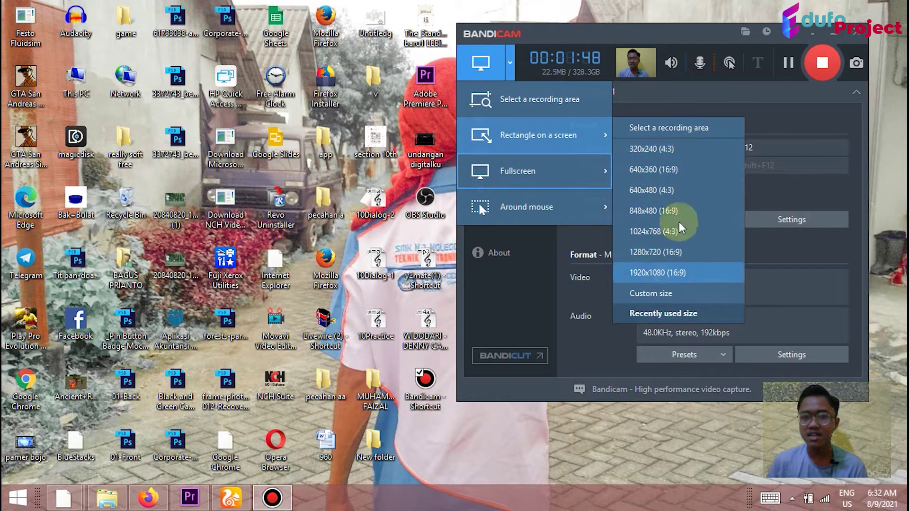
mouse_move(572, 166)
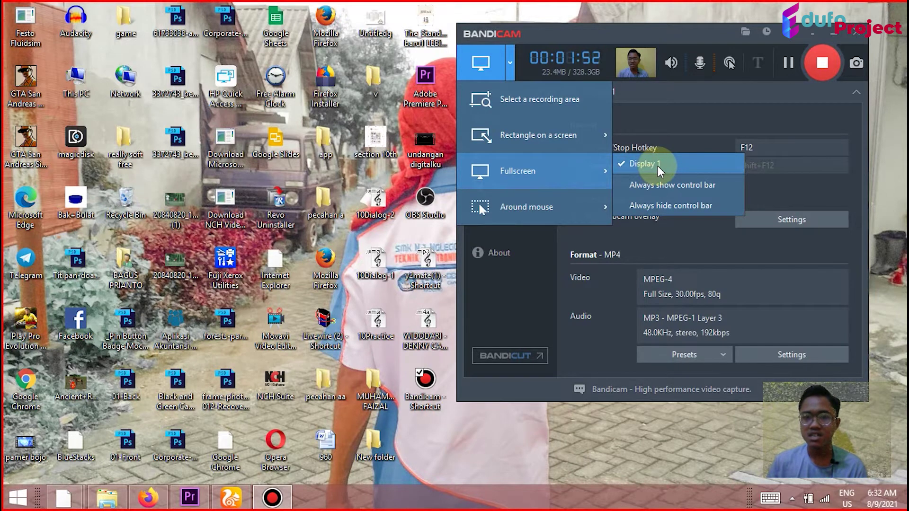
left_click(592, 171)
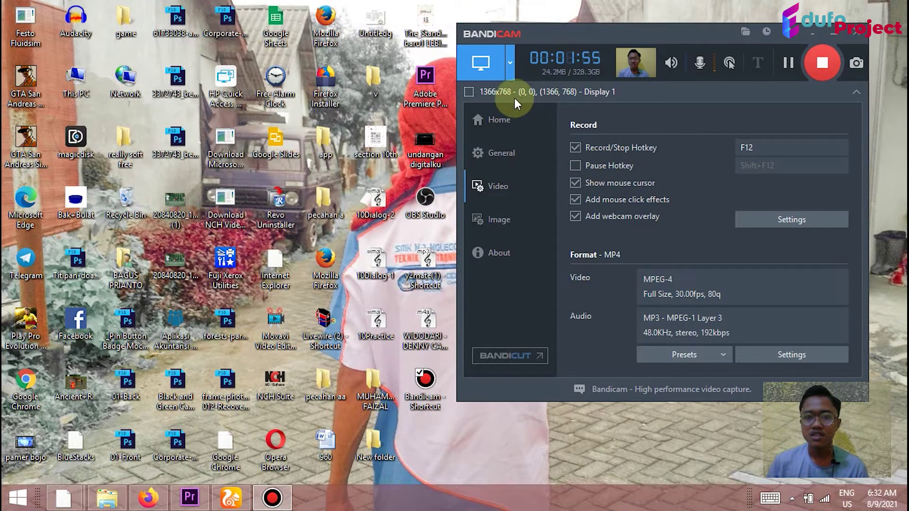
View the Home page and general options, inspect the output folder where recordings are saved, and minimize the folder window.
left_click(492, 123)
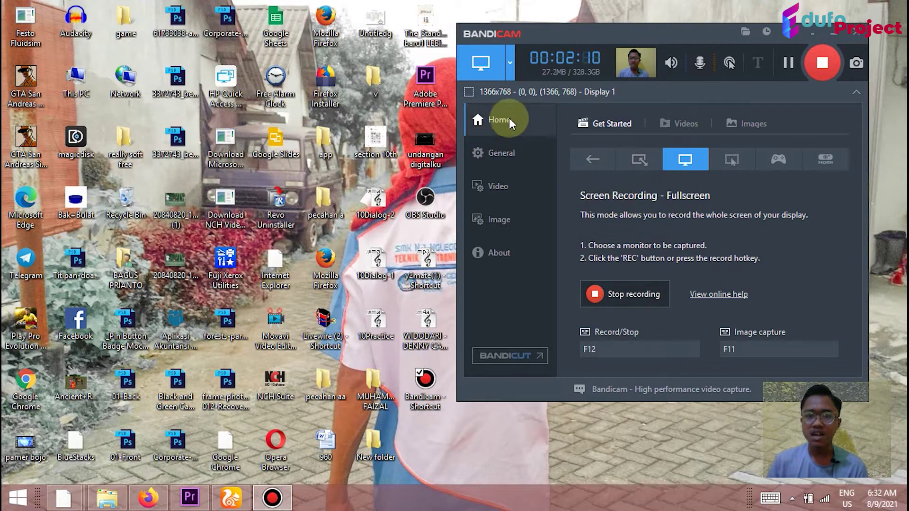
left_click(504, 155)
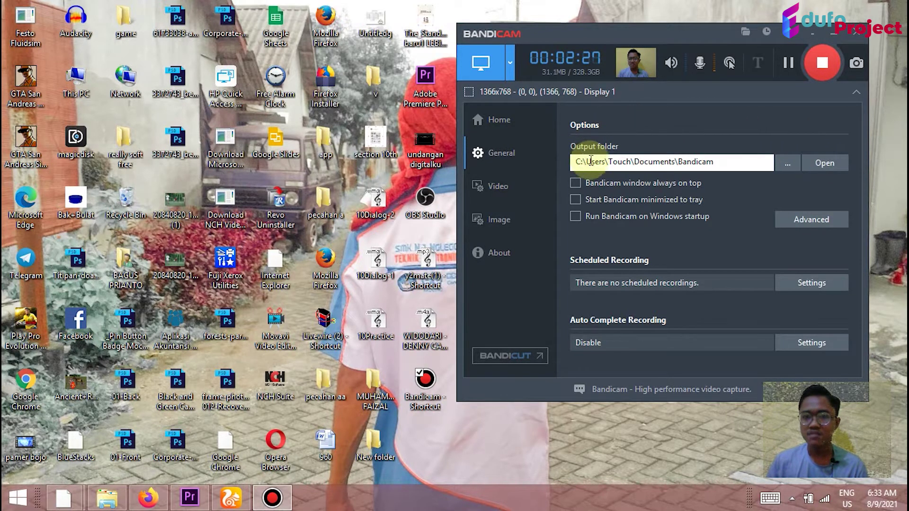
left_click(828, 165)
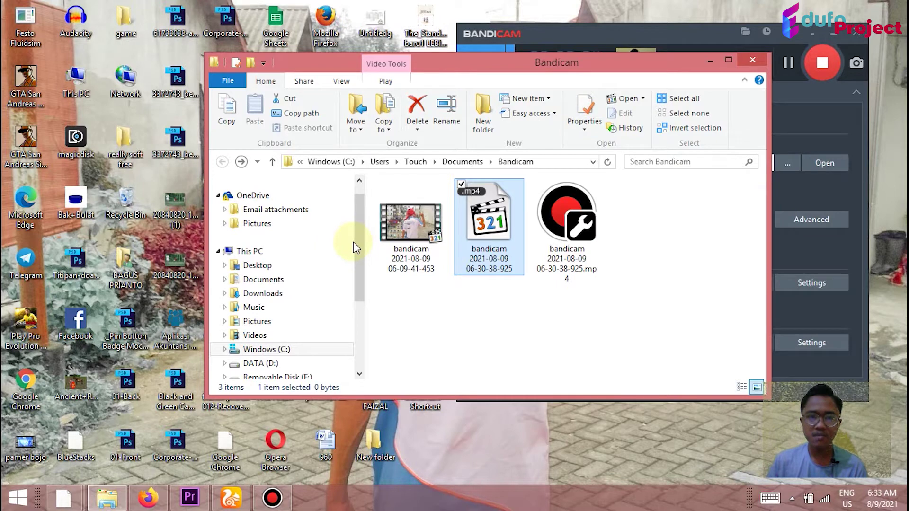
scroll(357, 265, "down", 2)
scroll(331, 246, "up", 1)
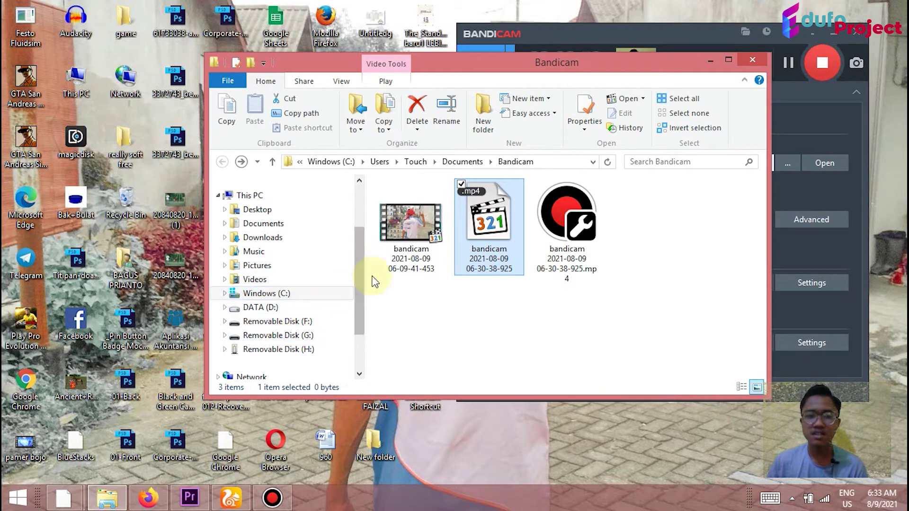
left_click_drag(357, 280, 355, 259)
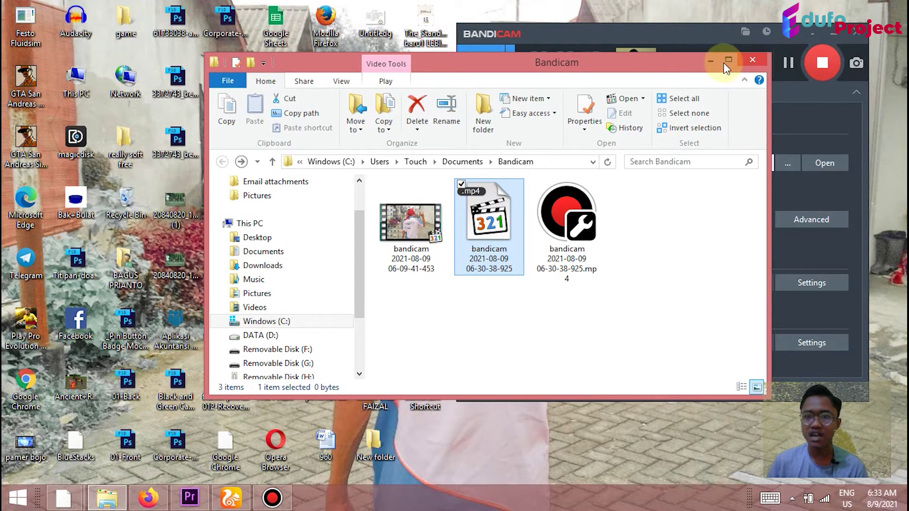
left_click(709, 61)
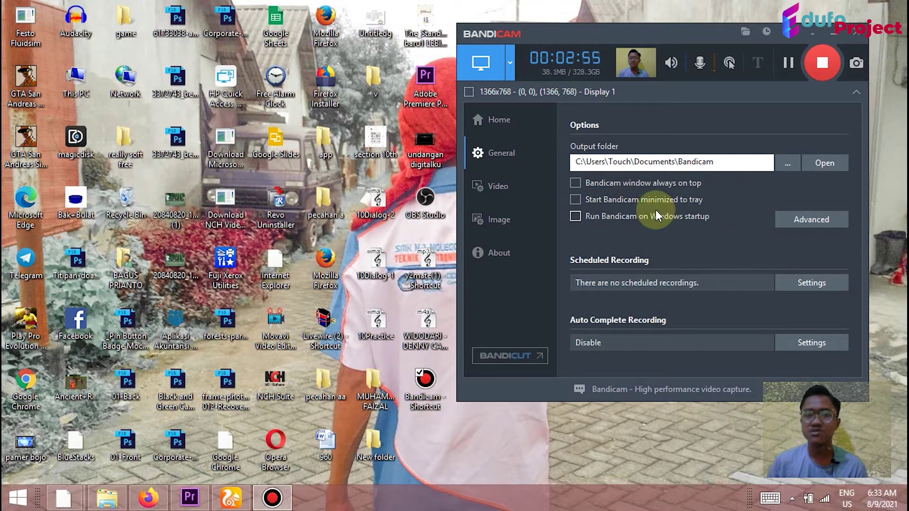
Review the video recording options and the file type, video and audio values in the format settings, accepting them as they are.
left_click(505, 187)
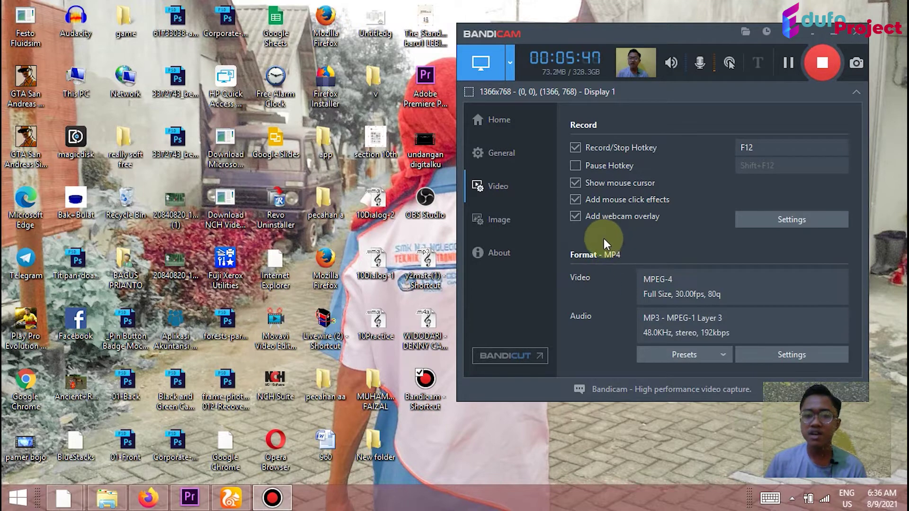
left_click(790, 356)
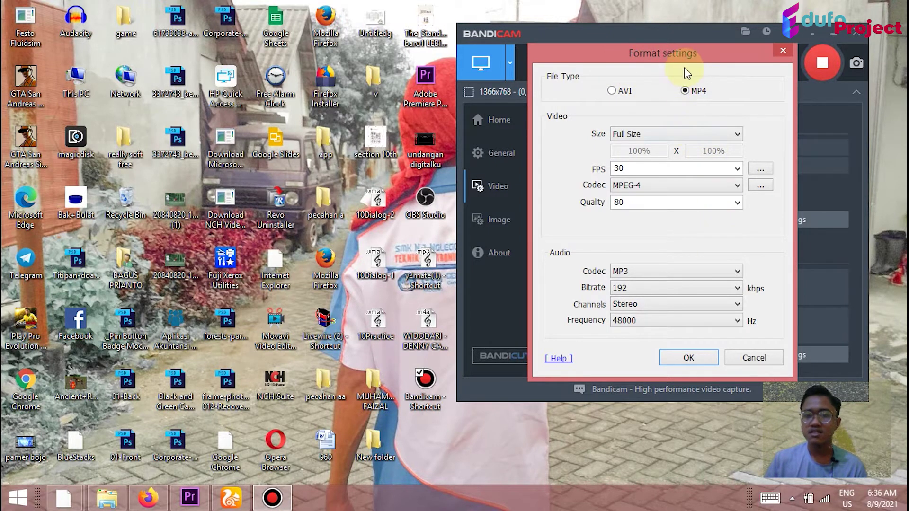
left_click(712, 357)
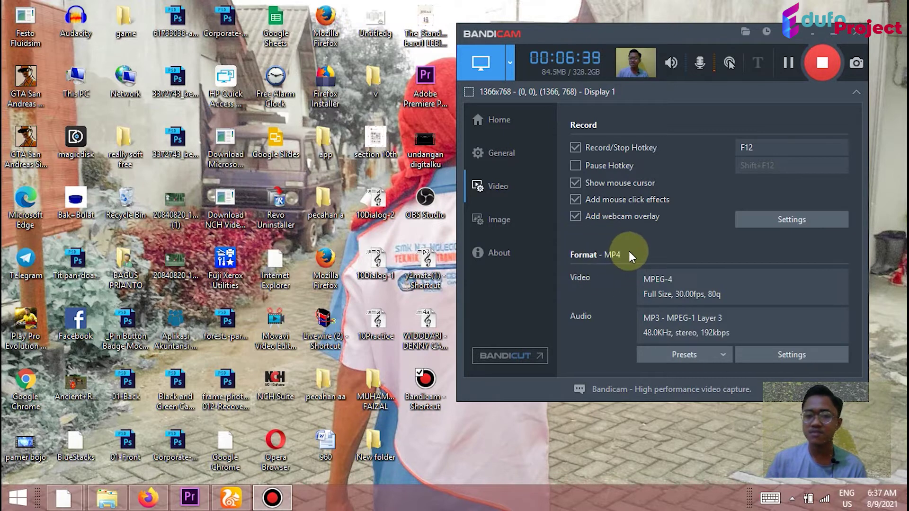
left_click(774, 354)
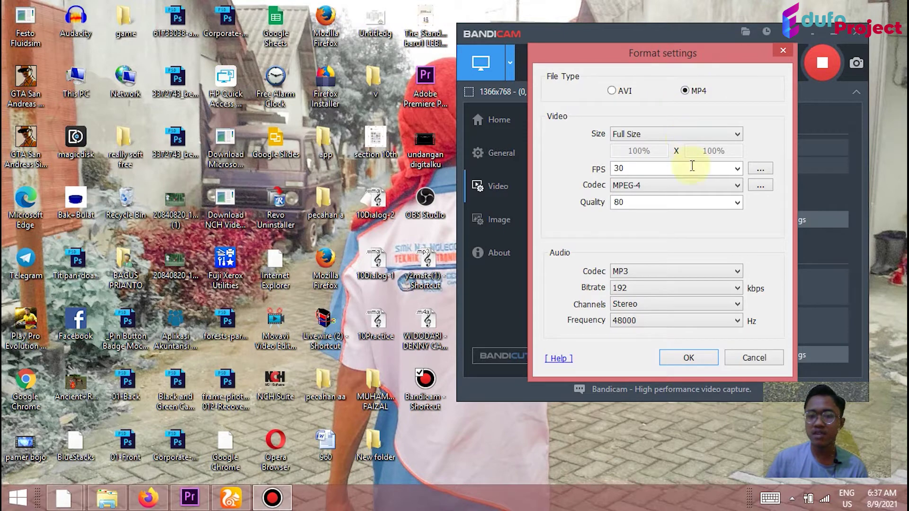
left_click(692, 361)
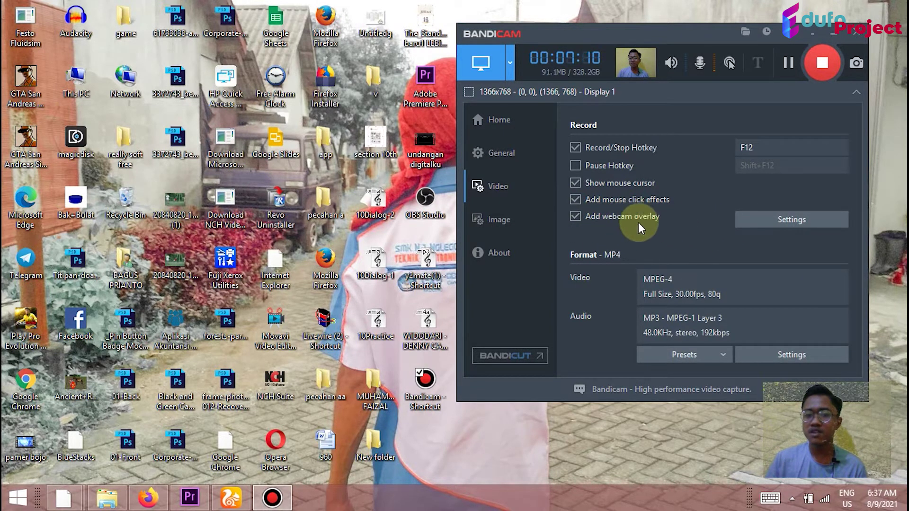
Open the recording settings and view the available speaker devices for the primary sound device.
left_click(784, 223)
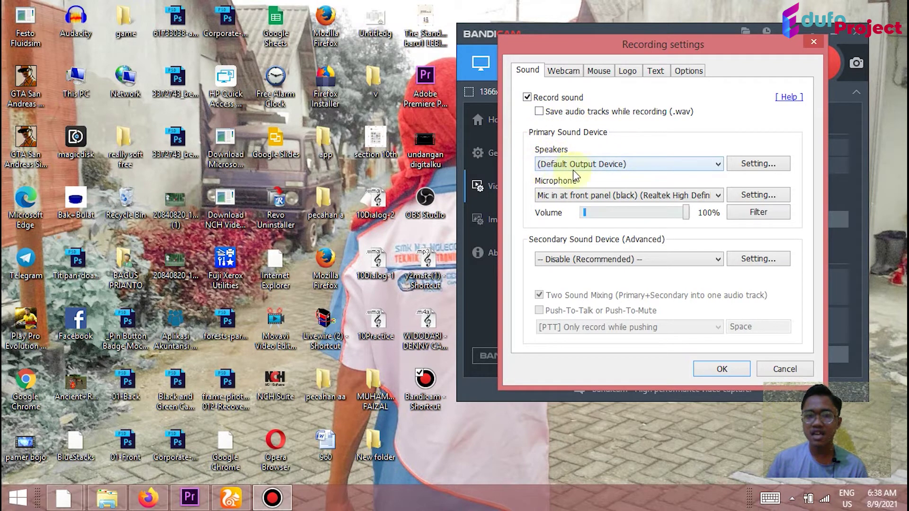
left_click(657, 162)
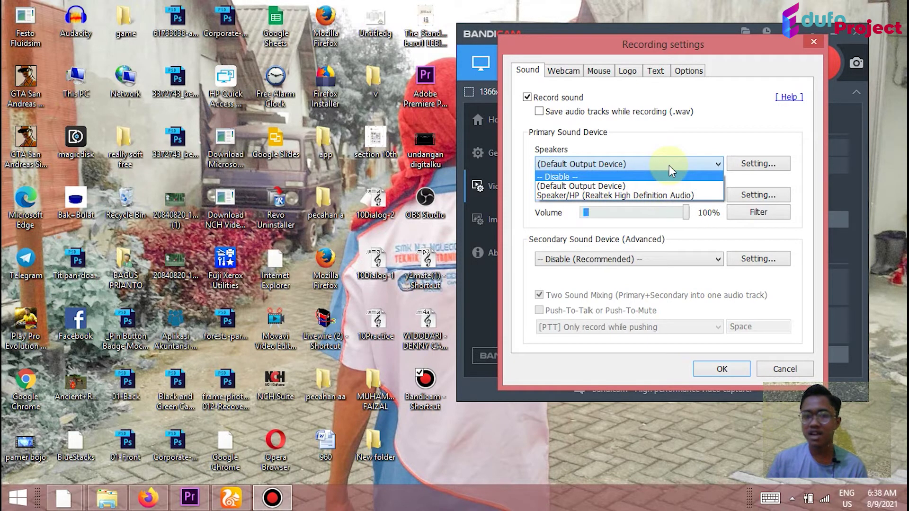
left_click(669, 166)
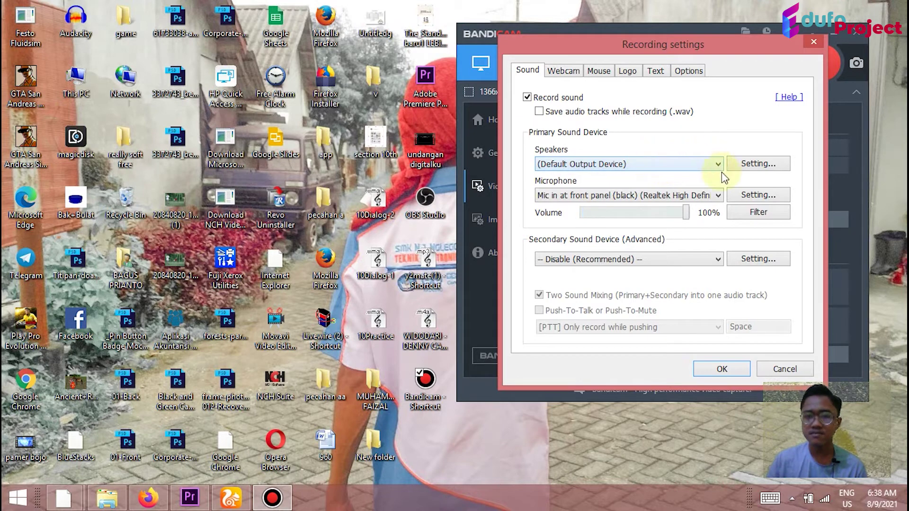
Check the microphone choices for the primary sound device and the recording devices in the Windows Sound settings.
left_click(624, 195)
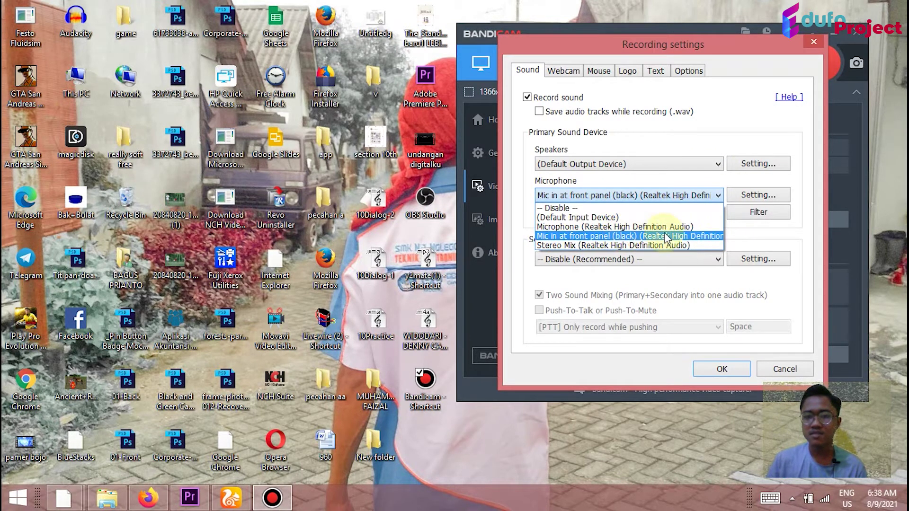
left_click(766, 242)
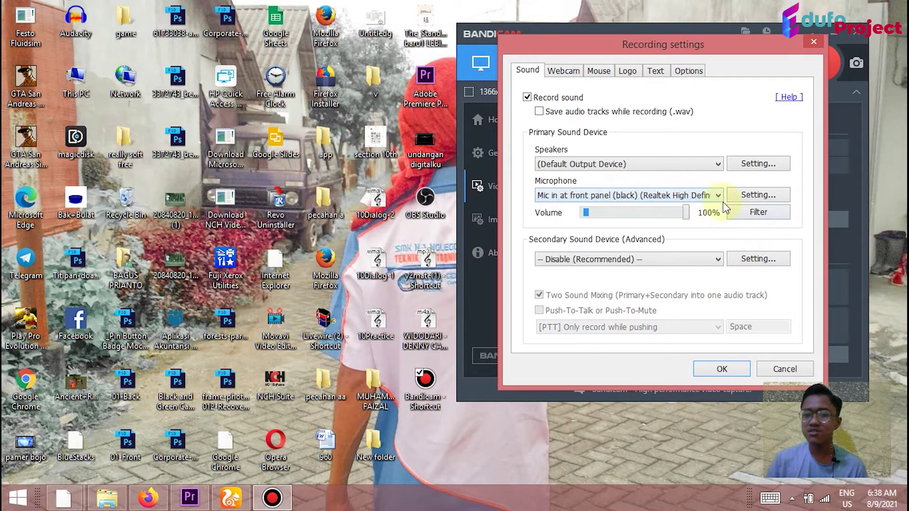
left_click(709, 194)
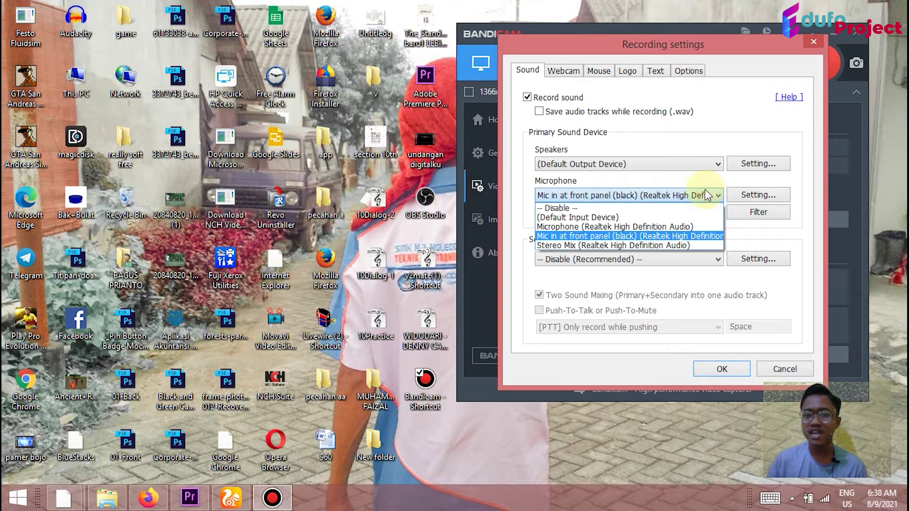
left_click(793, 226)
left_click(769, 195)
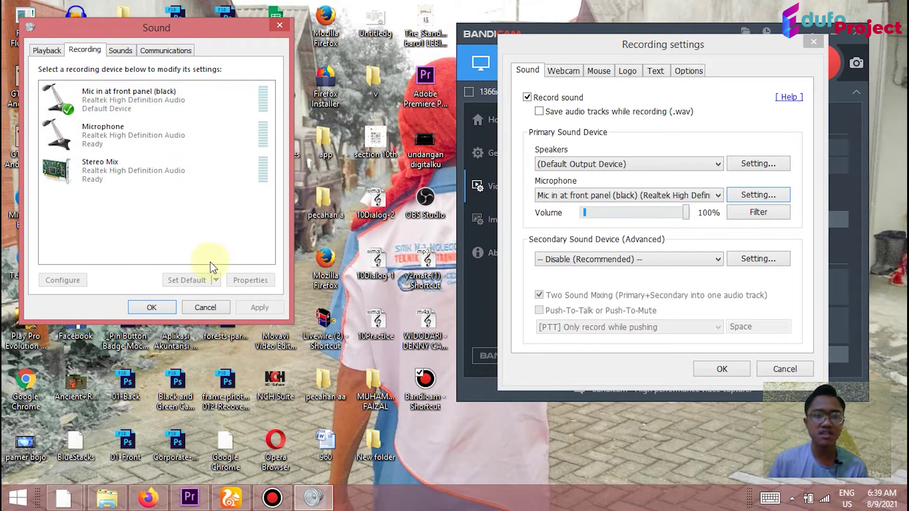
left_click(146, 306)
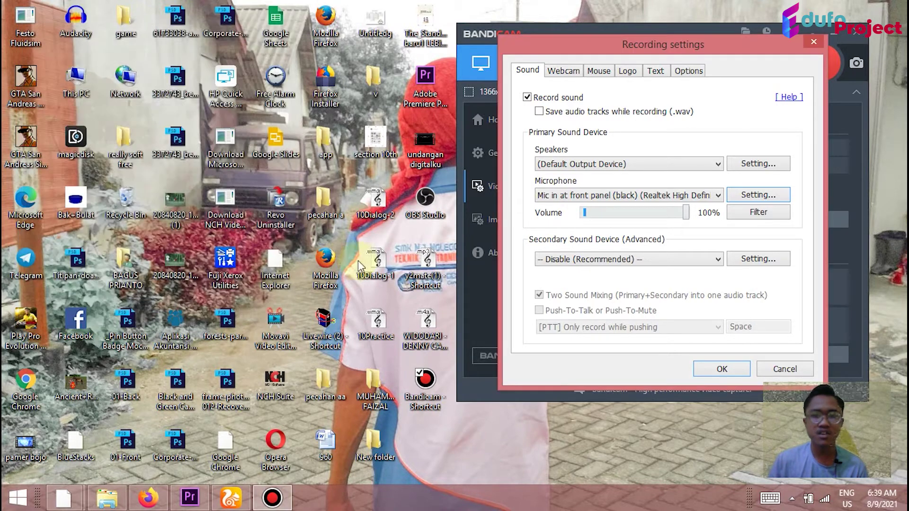
Check the microphone choices for the primary sound device and the secondary sound device setting.
left_click(718, 194)
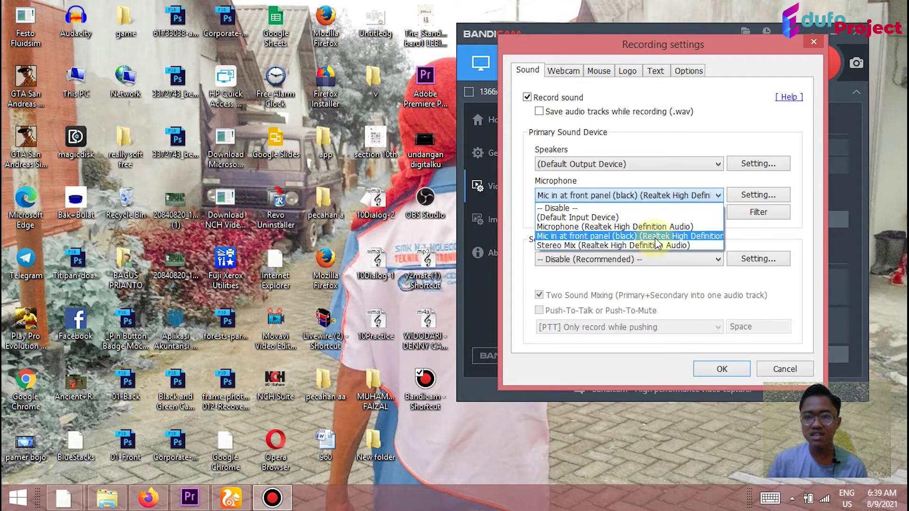
left_click(751, 243)
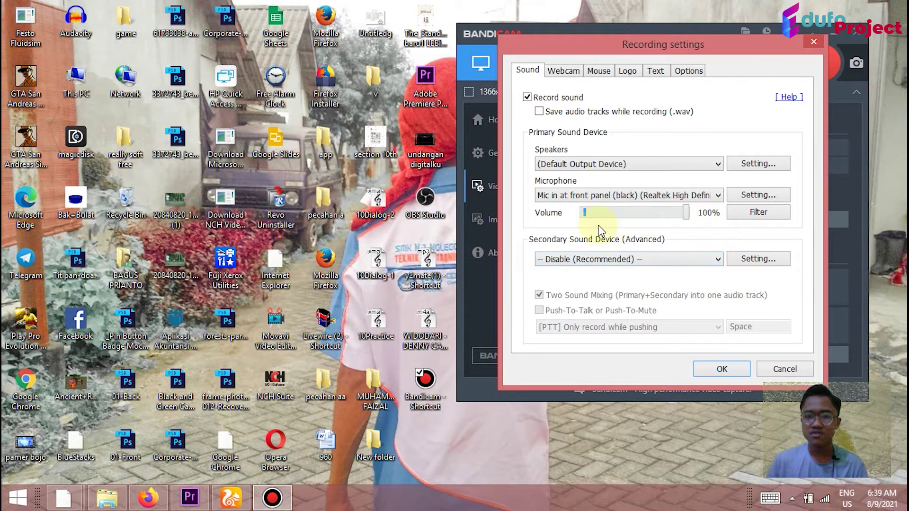
left_click(699, 259)
left_click(700, 258)
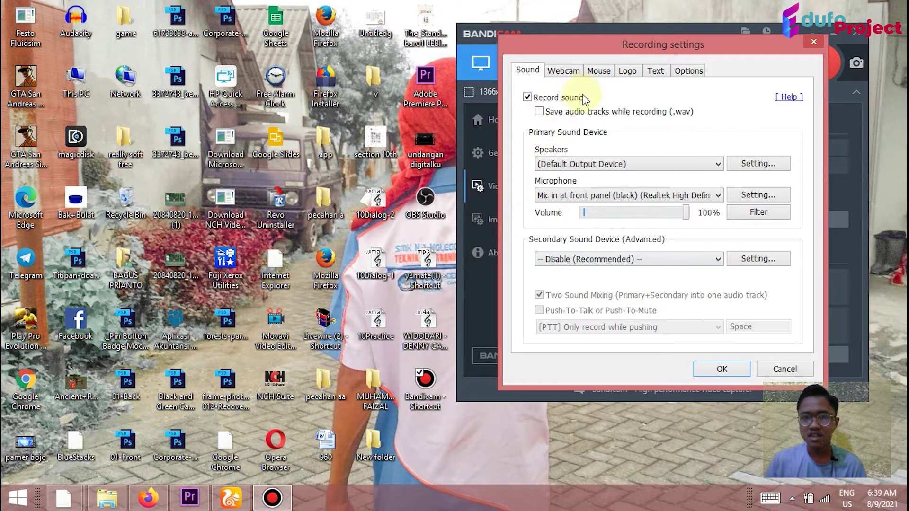
Open the webcam recording settings and review the webcam overlay option and the available webcam devices.
left_click(566, 74)
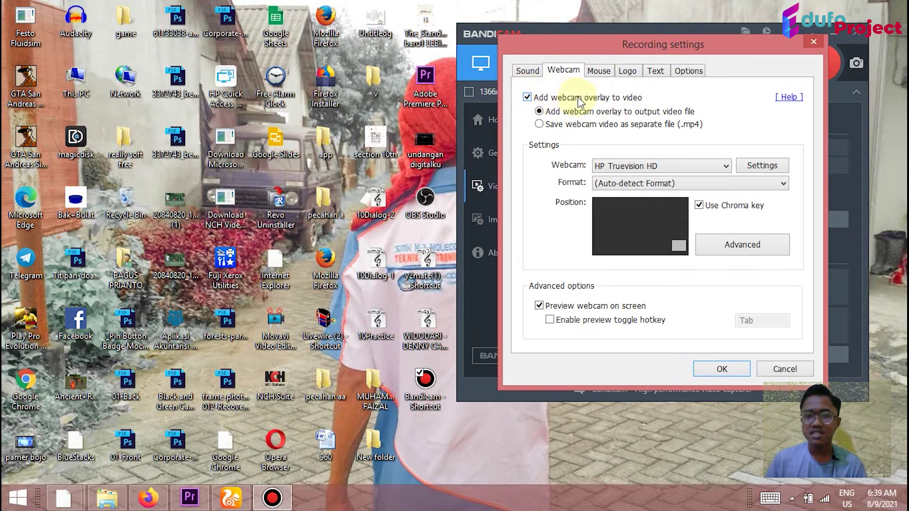
left_click(527, 97)
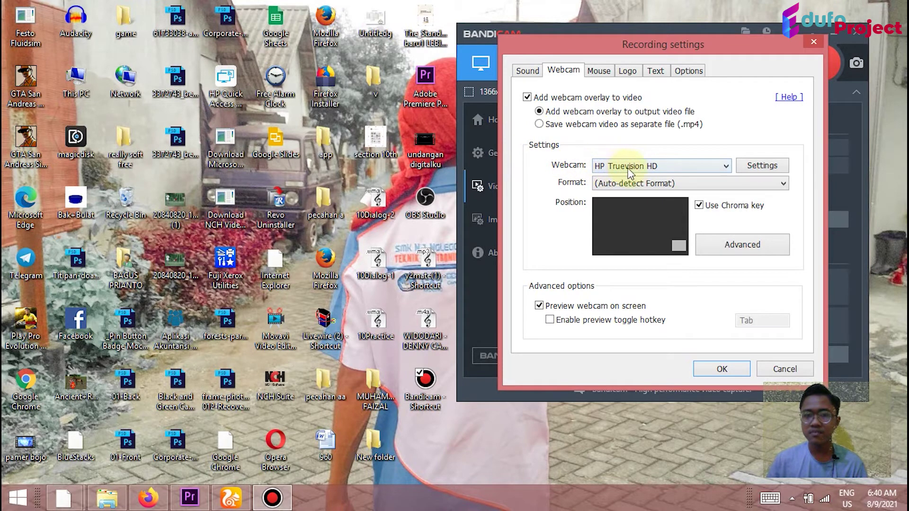
left_click(725, 167)
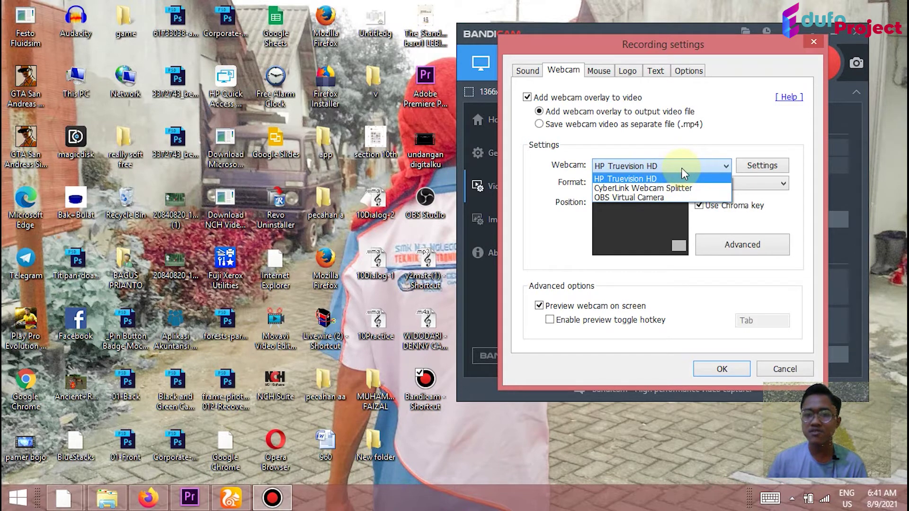
left_click(649, 168)
left_click(645, 168)
left_click(644, 168)
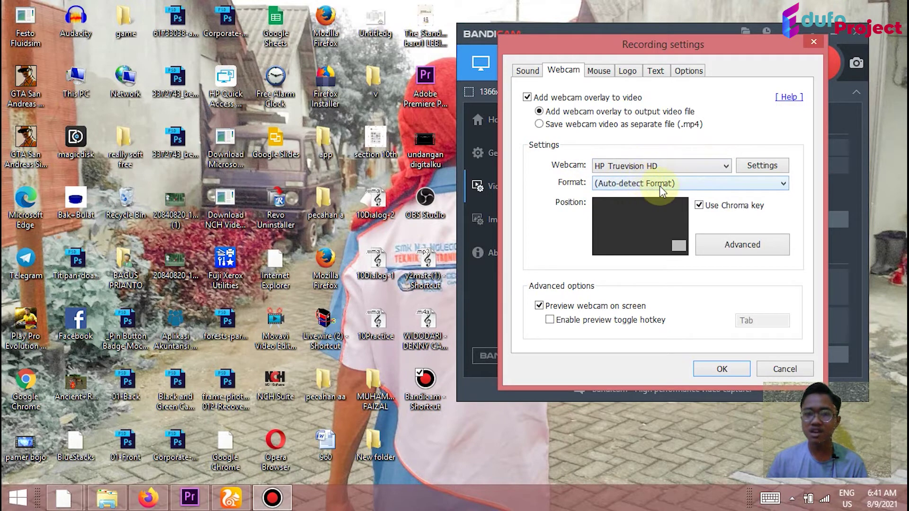
Review the available webcam video formats, keeping the auto-detect format.
left_click(675, 187)
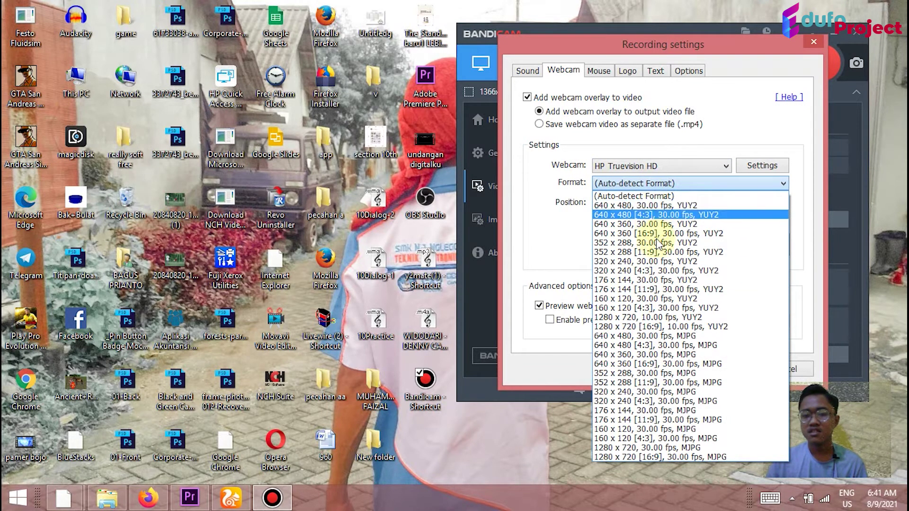
left_click(676, 193)
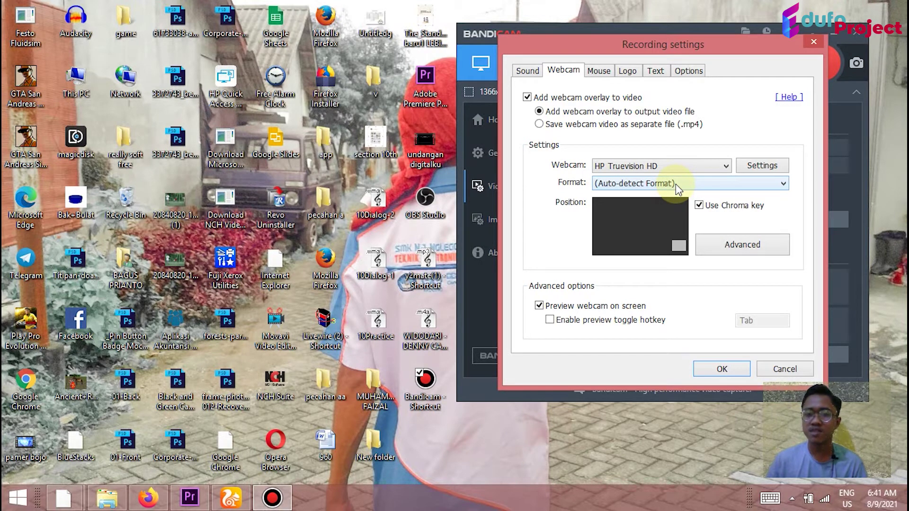
left_click(678, 184)
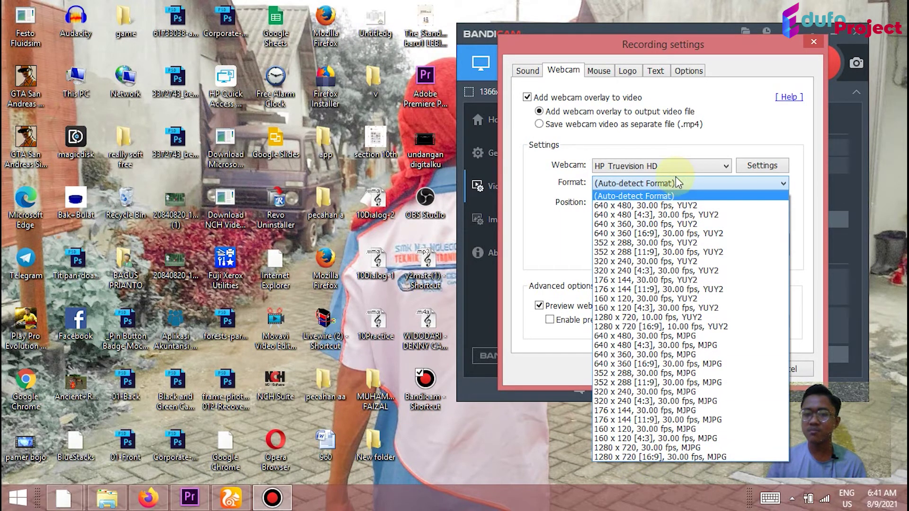
left_click(680, 190)
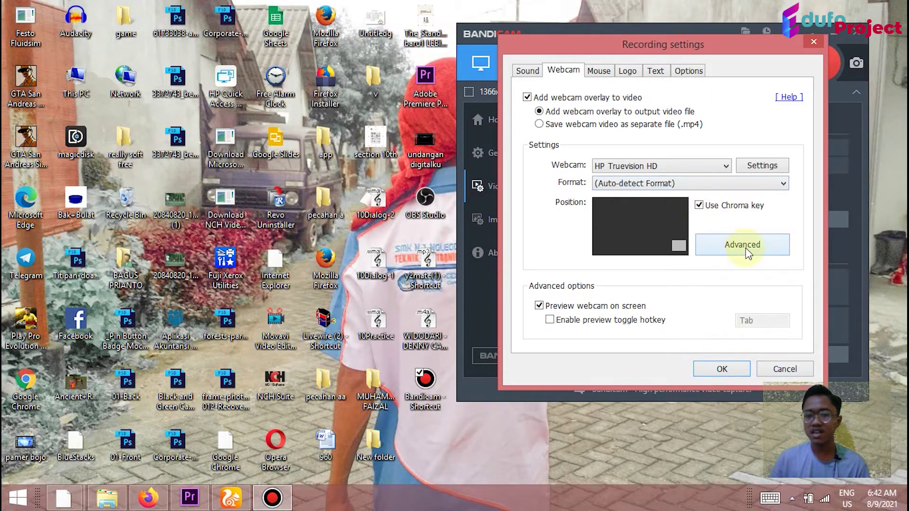
Open the advanced webcam settings and set the overlay size to 19%, the X position to 97% and the Y position to 90%.
left_click(746, 251)
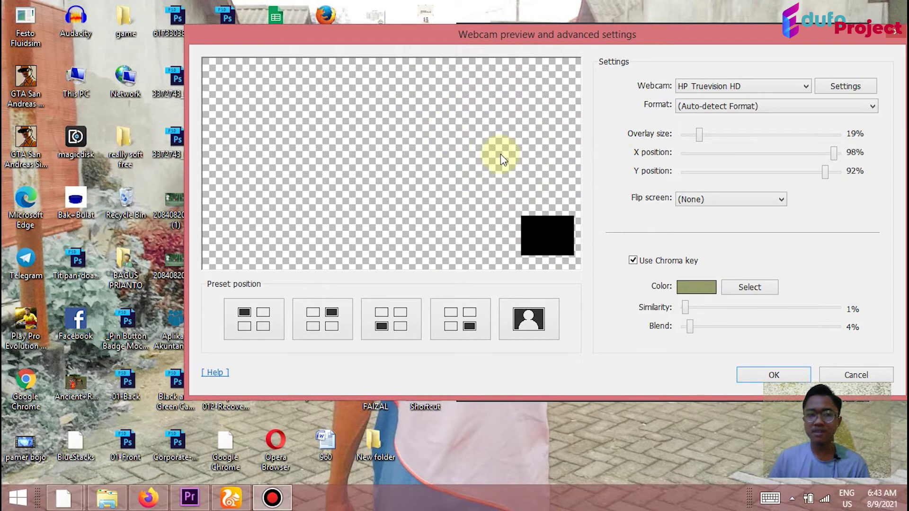
mouse_move(699, 135)
left_mouse_down()
mouse_move(747, 137)
mouse_move(698, 134)
left_mouse_up()
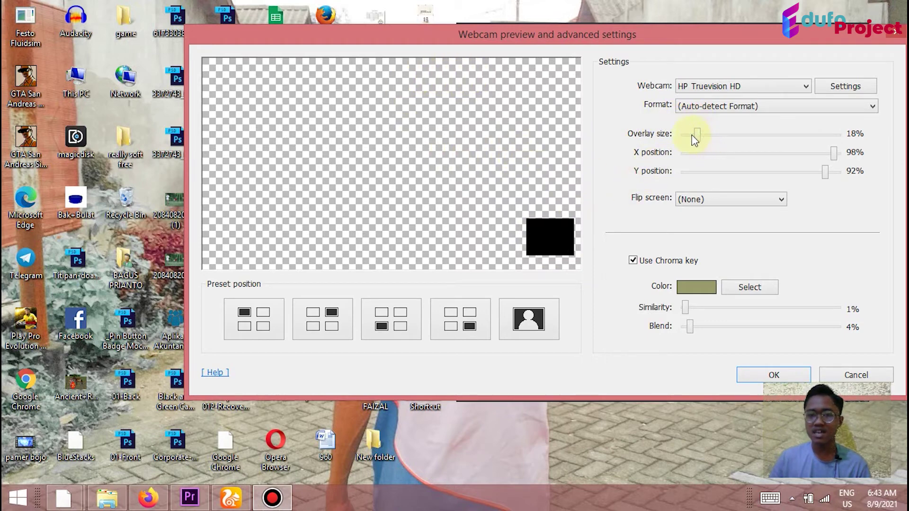
mouse_move(697, 136)
left_mouse_down()
mouse_move(780, 139)
mouse_move(692, 142)
mouse_move(700, 142)
left_mouse_up()
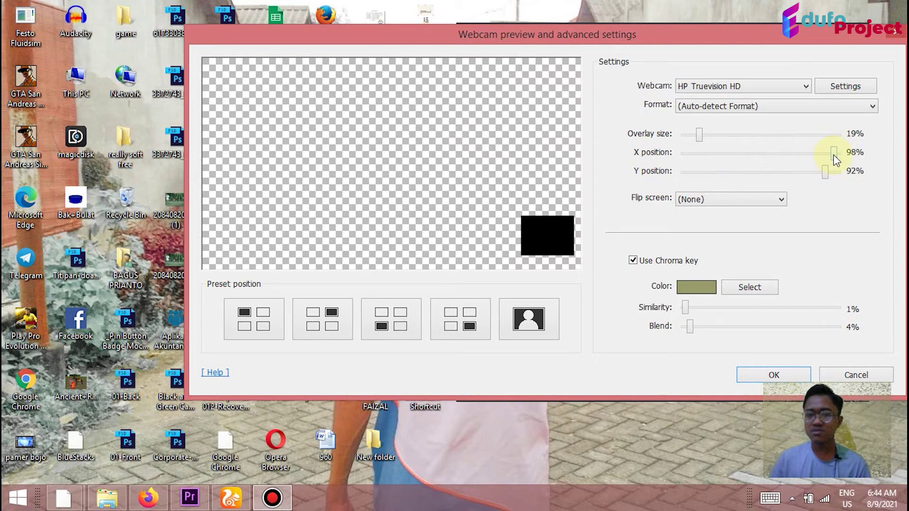
mouse_move(833, 156)
left_mouse_down()
mouse_move(705, 157)
mouse_move(835, 153)
left_mouse_up()
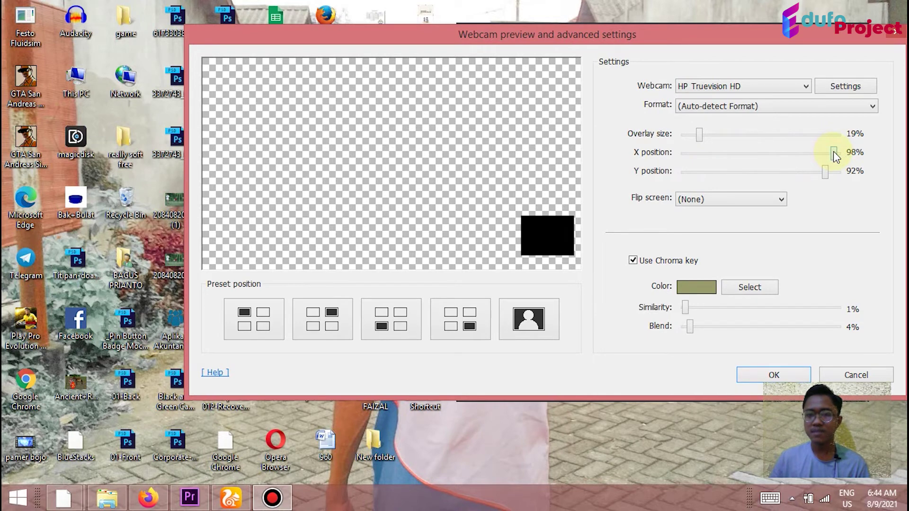
left_click_drag(834, 154, 773, 153)
left_click_drag(751, 151, 830, 152)
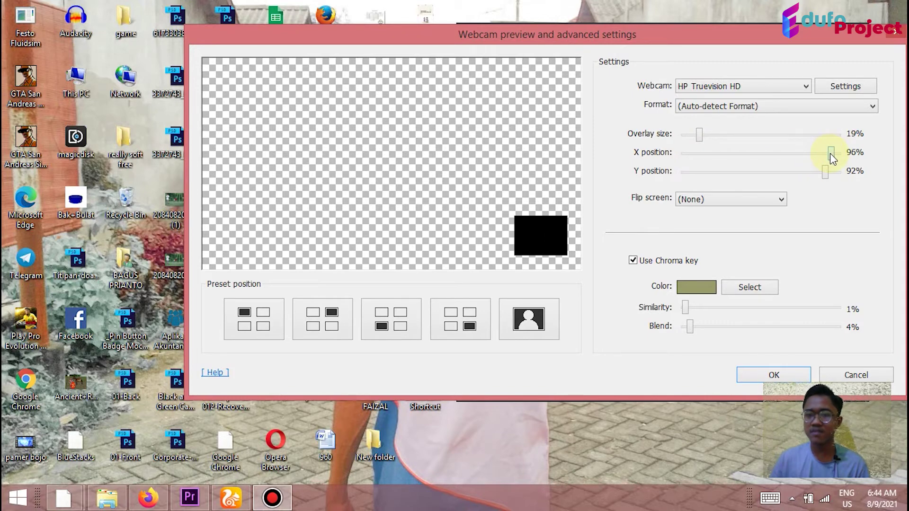
left_click_drag(830, 153, 832, 154)
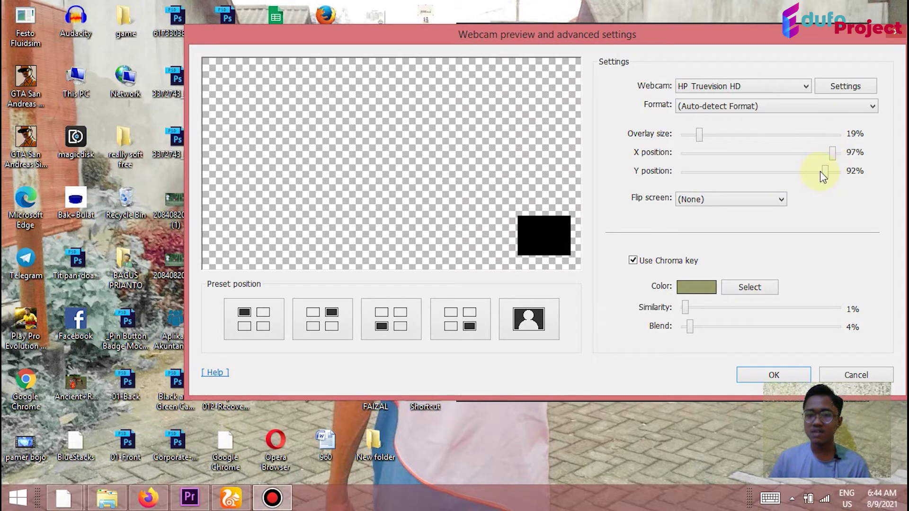
mouse_move(817, 181)
left_mouse_down()
mouse_move(726, 182)
mouse_move(777, 174)
mouse_move(737, 175)
mouse_move(832, 179)
mouse_move(822, 183)
left_mouse_up()
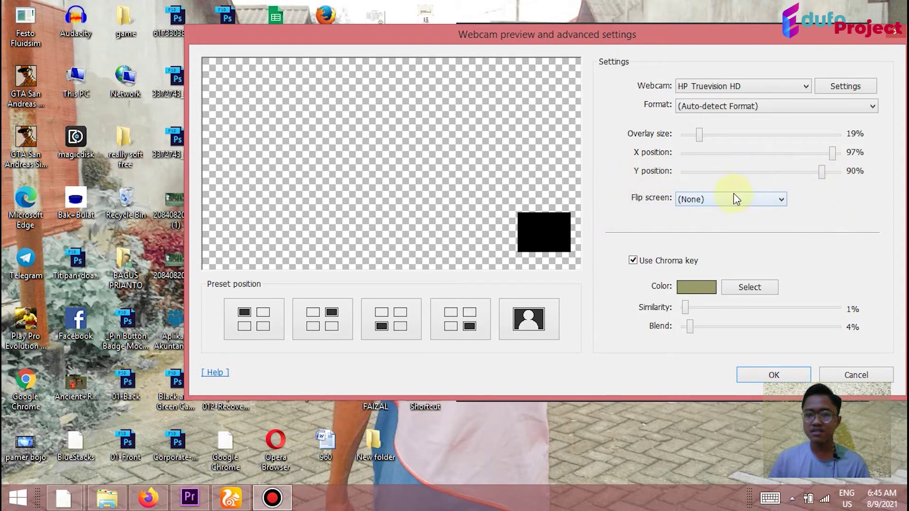
Check the flip screen choices and pick a tan chroma key colour for the webcam overlay.
left_click(766, 203)
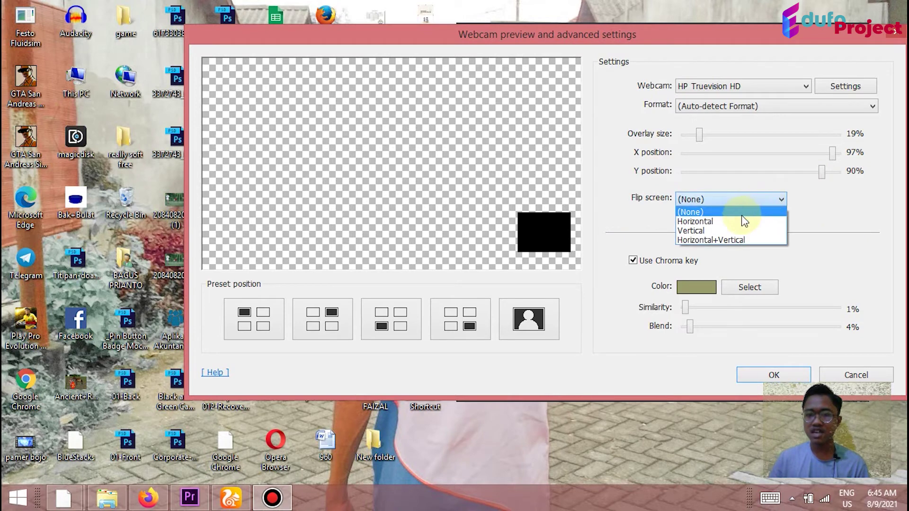
left_click(734, 196)
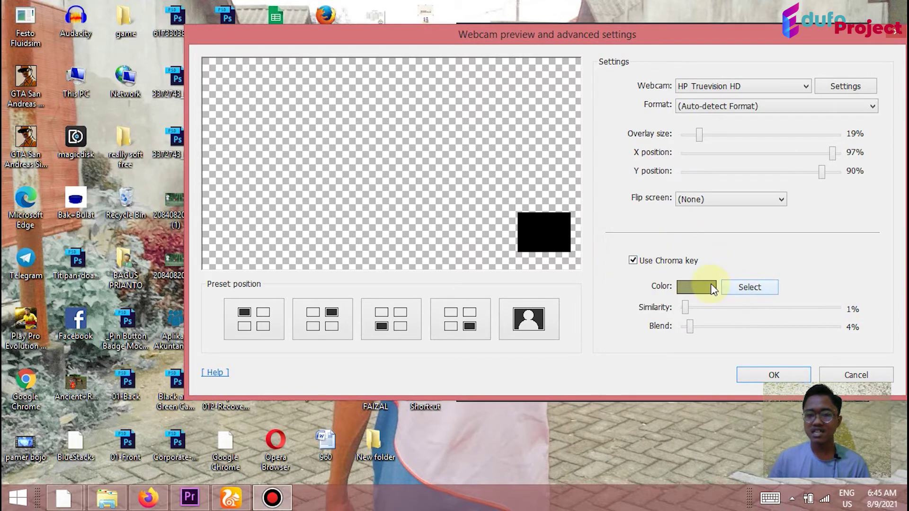
left_click(765, 294)
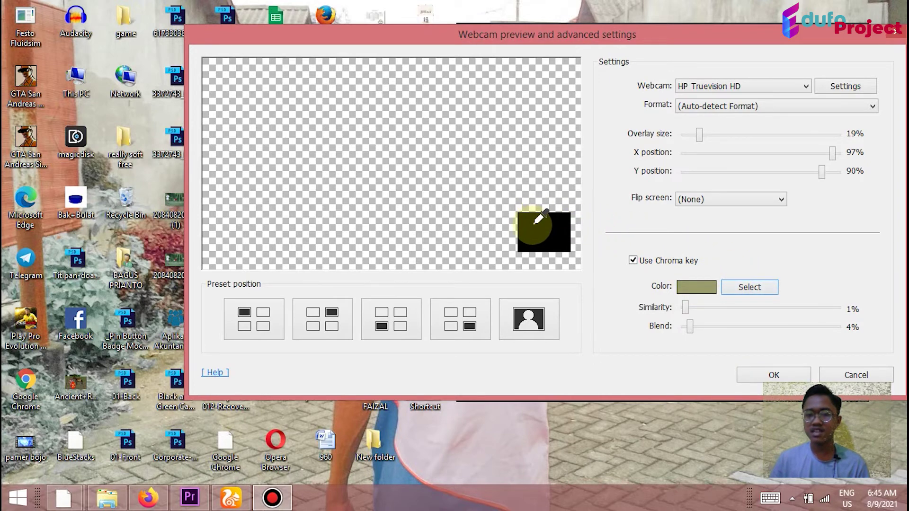
left_click(749, 297)
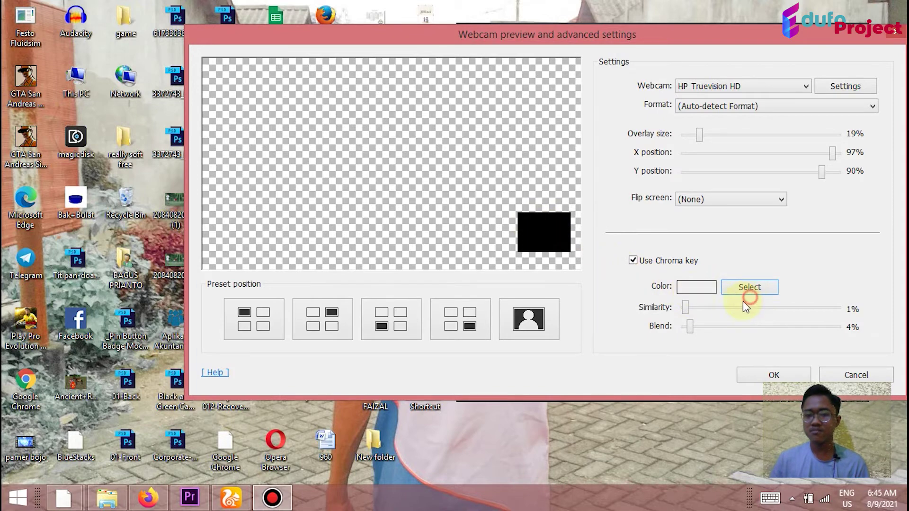
left_click(694, 290)
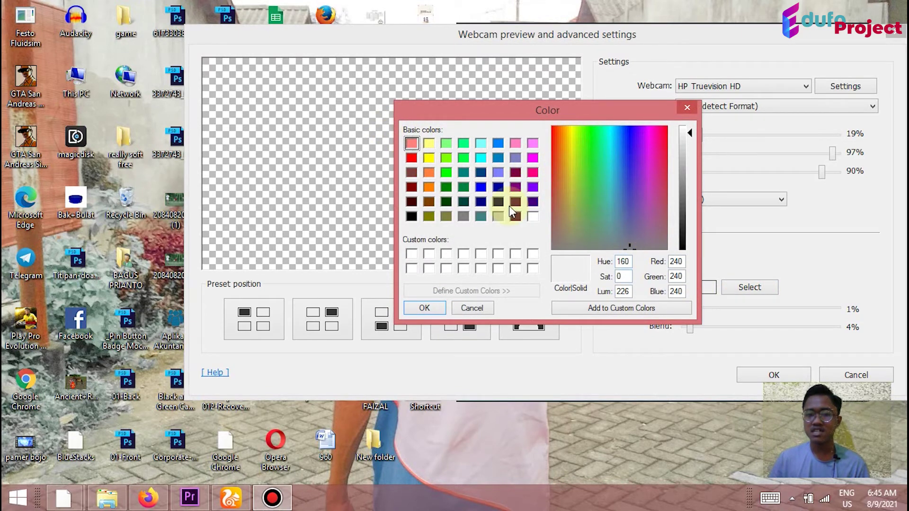
left_click(424, 308)
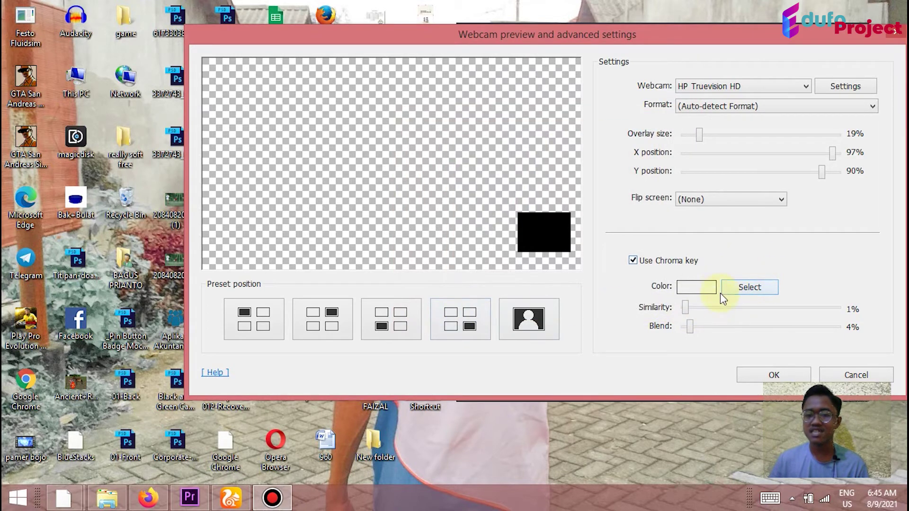
left_click(754, 290)
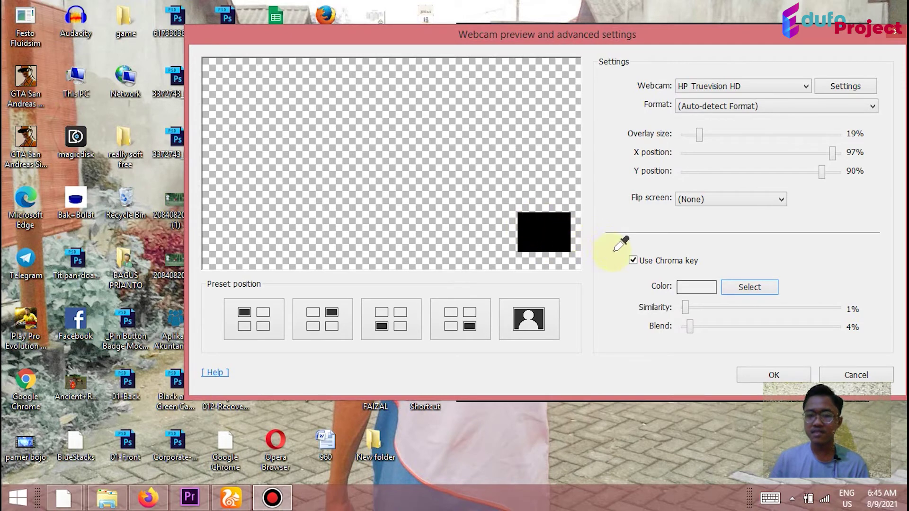
left_click(746, 288)
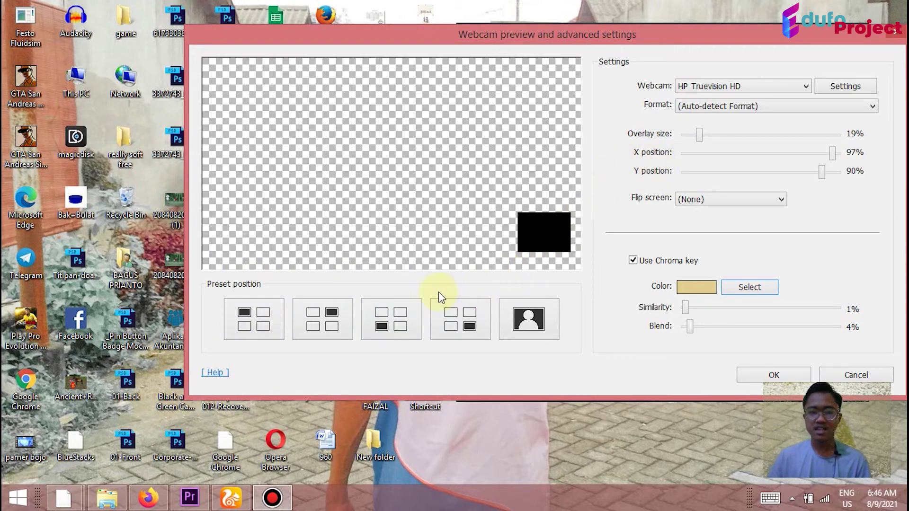
Try the four corner preset positions and the full-size centred preset for the webcam overlay.
left_click(264, 324)
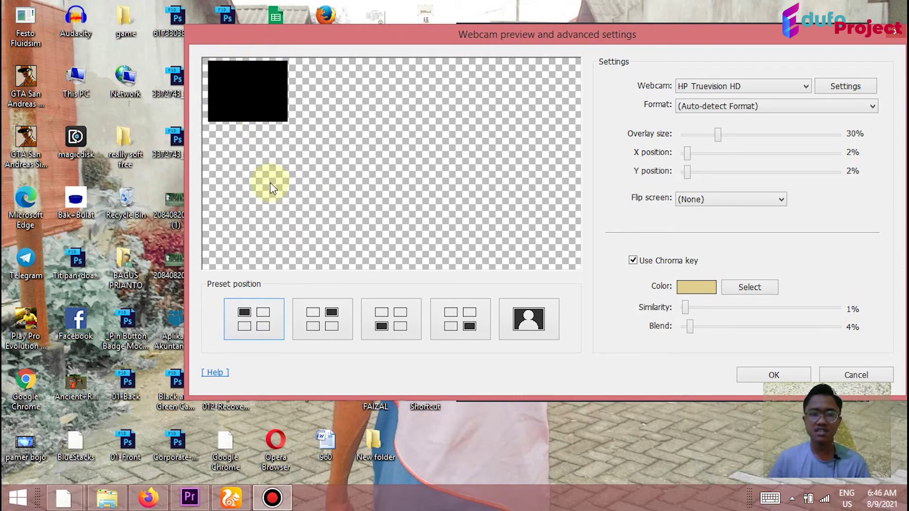
left_click(320, 314)
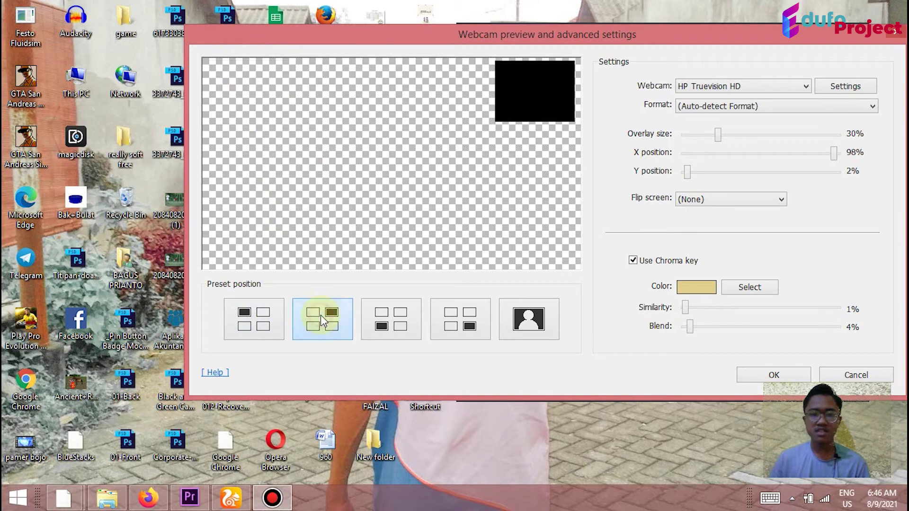
left_click(395, 321)
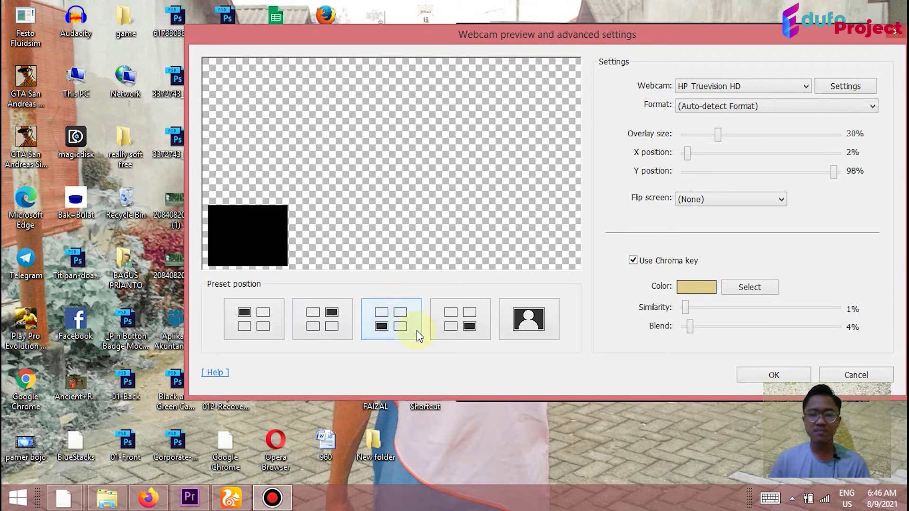
left_click(462, 325)
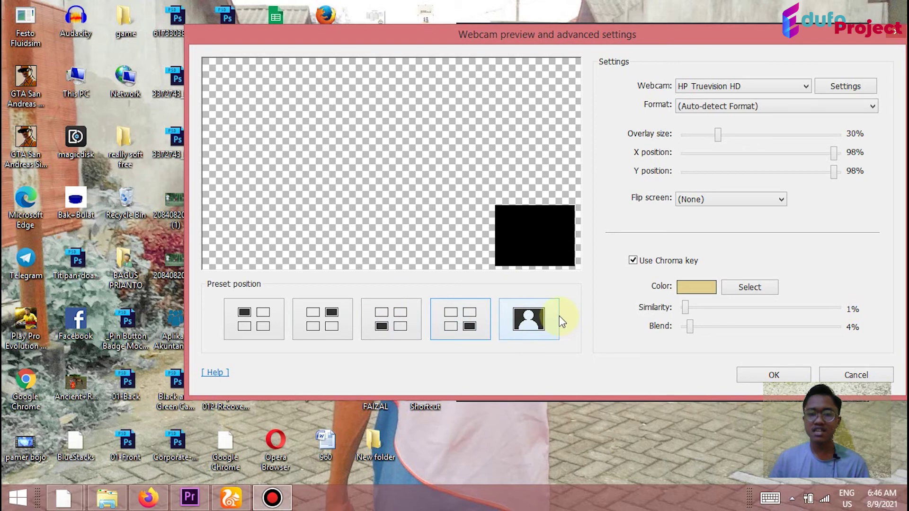
left_click(535, 330)
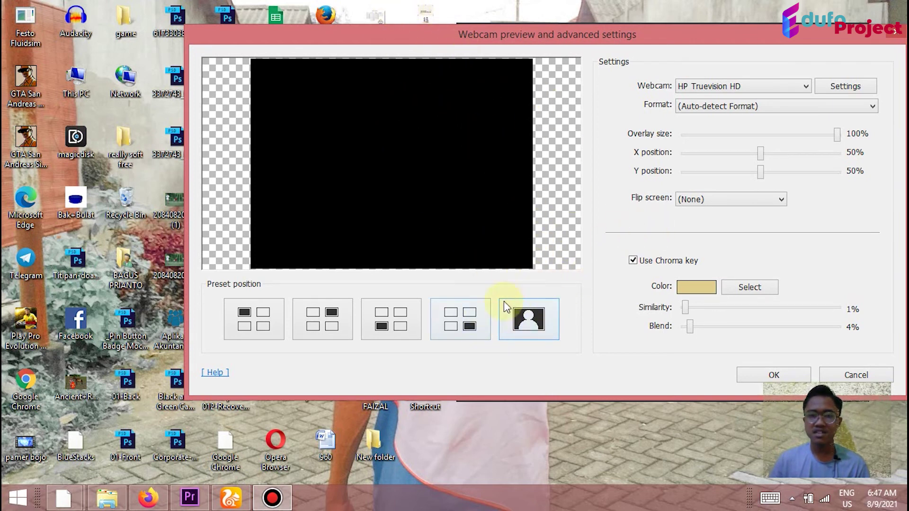
Place the webcam overlay with the bottom-right corner preset and accept the webcam and recording settings.
left_click(462, 316)
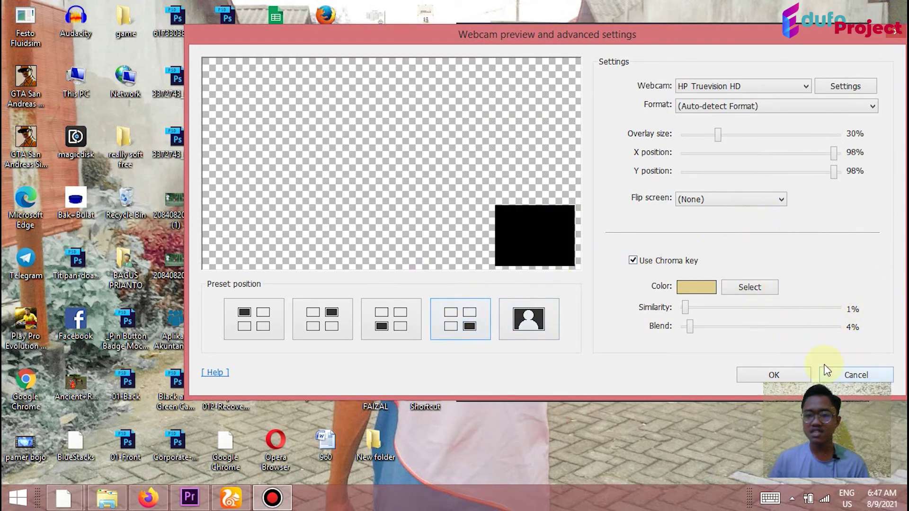
left_click(774, 377)
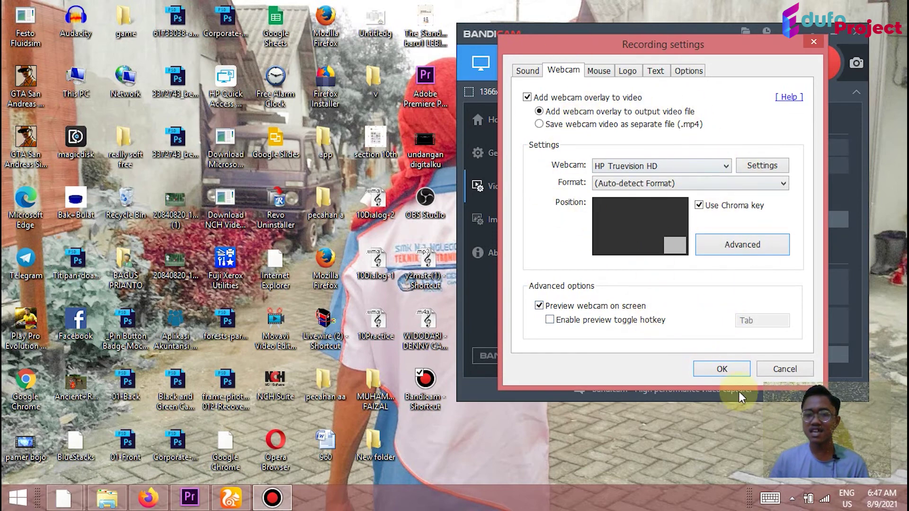
left_click(721, 369)
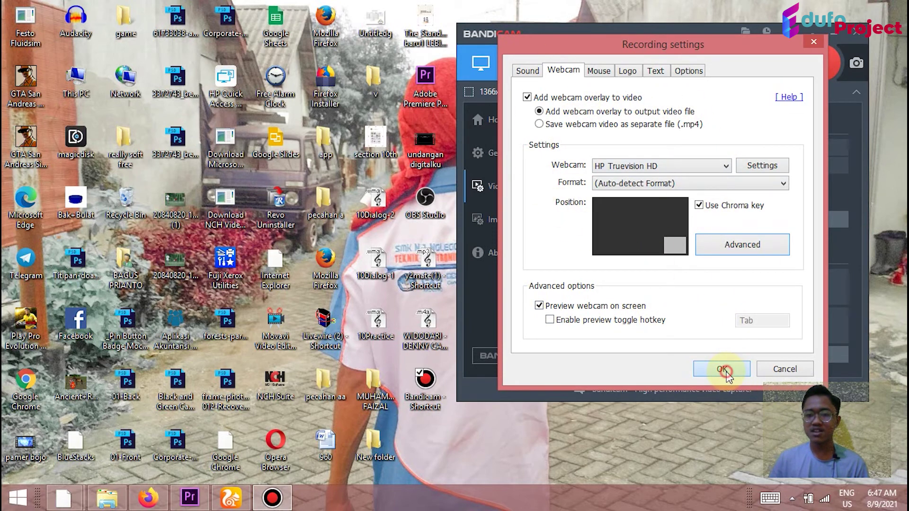